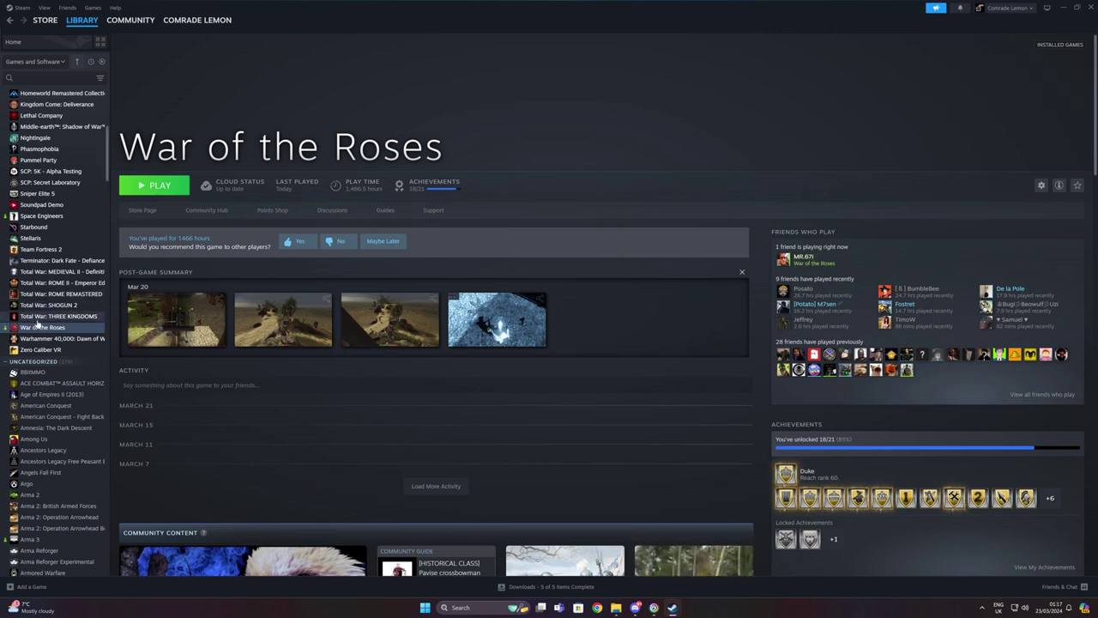
Switch from the Steam library to Discord's #installation-instructions channel.
{"action": "left_click", "coordinate": [635, 607]}
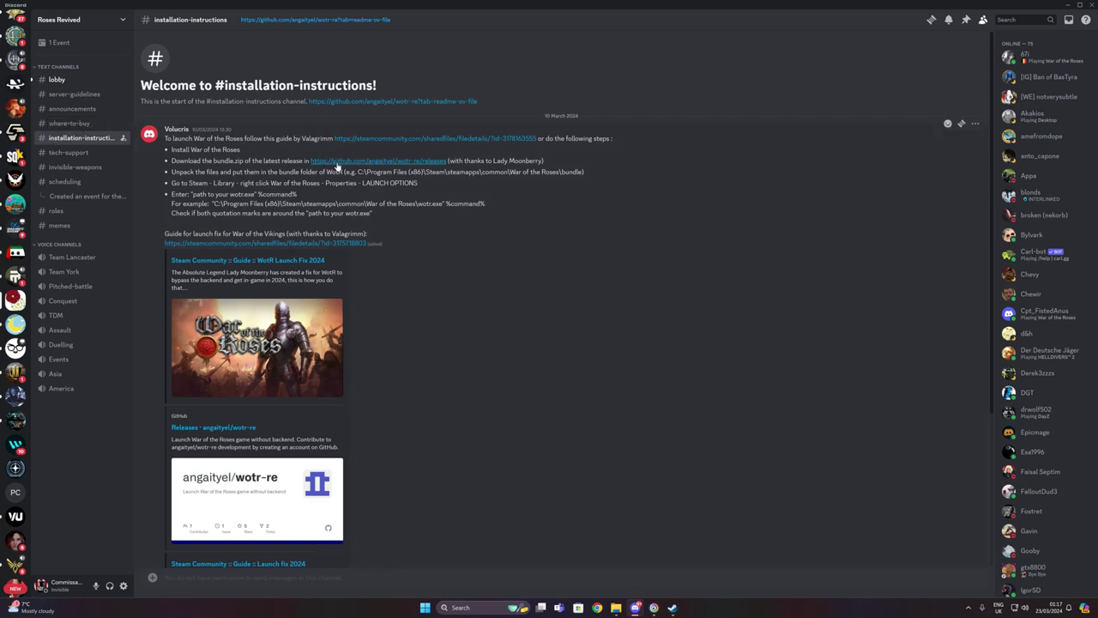
Follow the github.com/angaityel/wotr-re/releases link from the instructions message.
{"action": "left_click", "coordinate": [338, 163]}
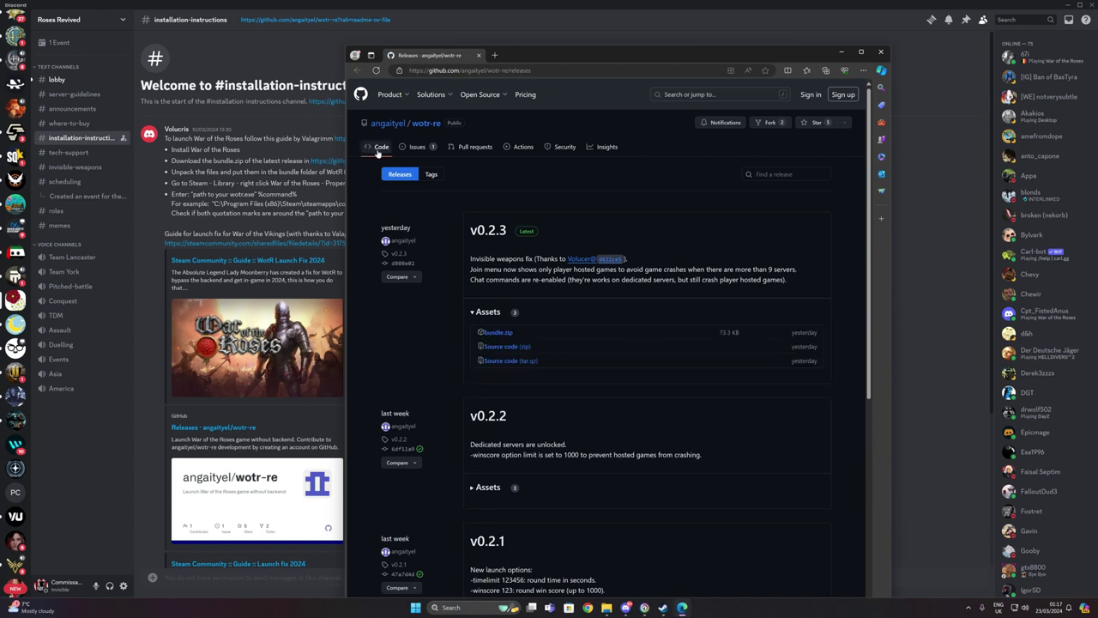
Download bundle.zip from the latest v0.2.3 wotr-re release.
{"action": "left_click", "coordinate": [487, 234]}
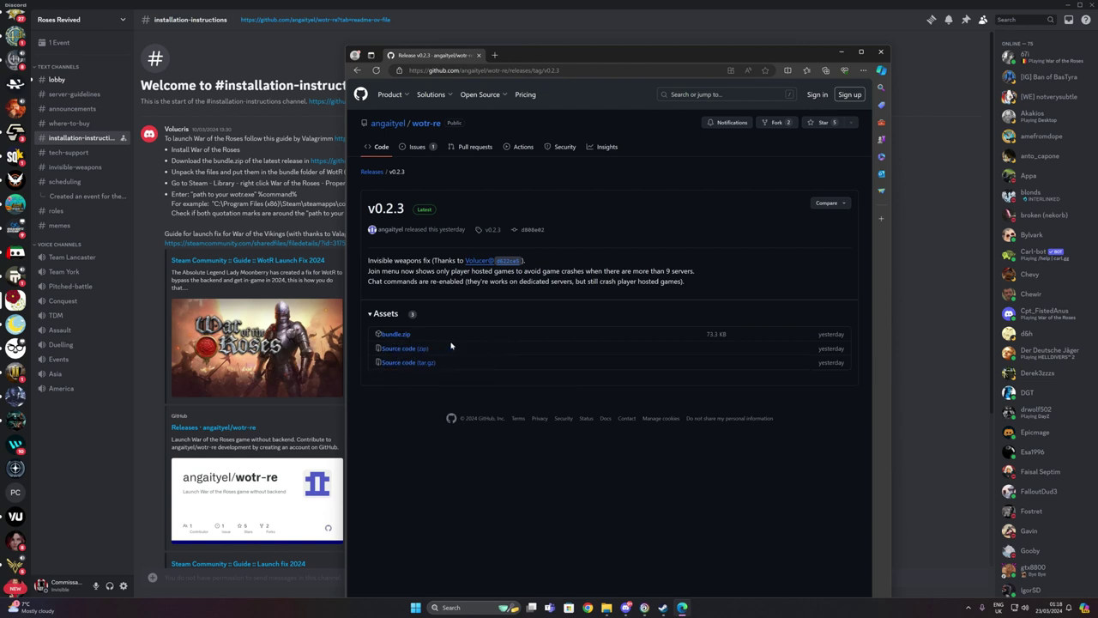
{"action": "left_click", "coordinate": [401, 337]}
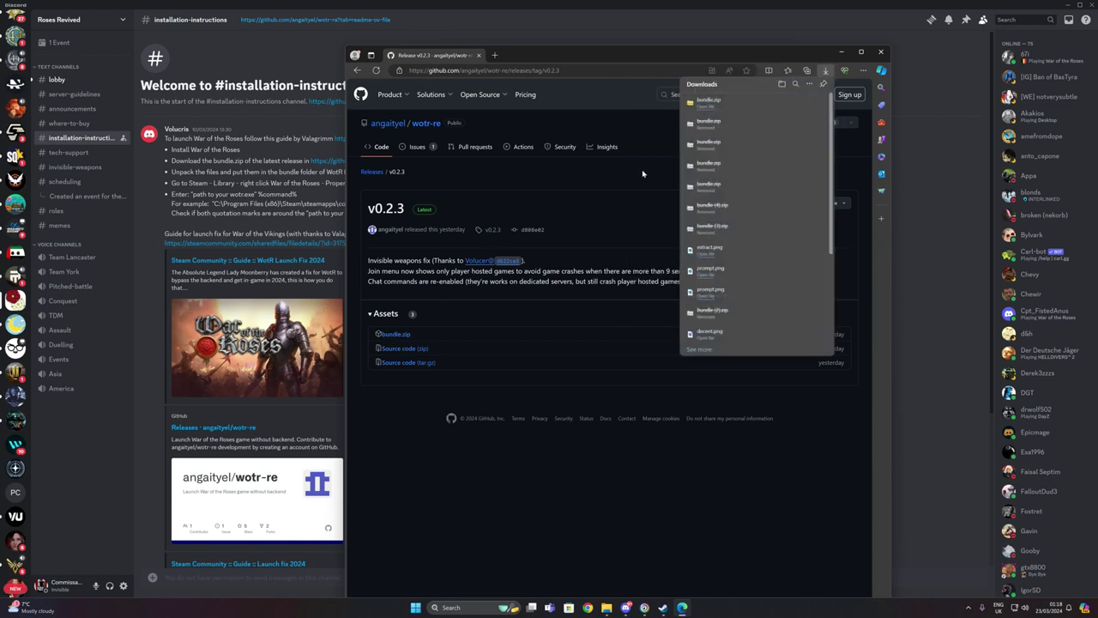
{"action": "mouse_move", "coordinate": [732, 109]}
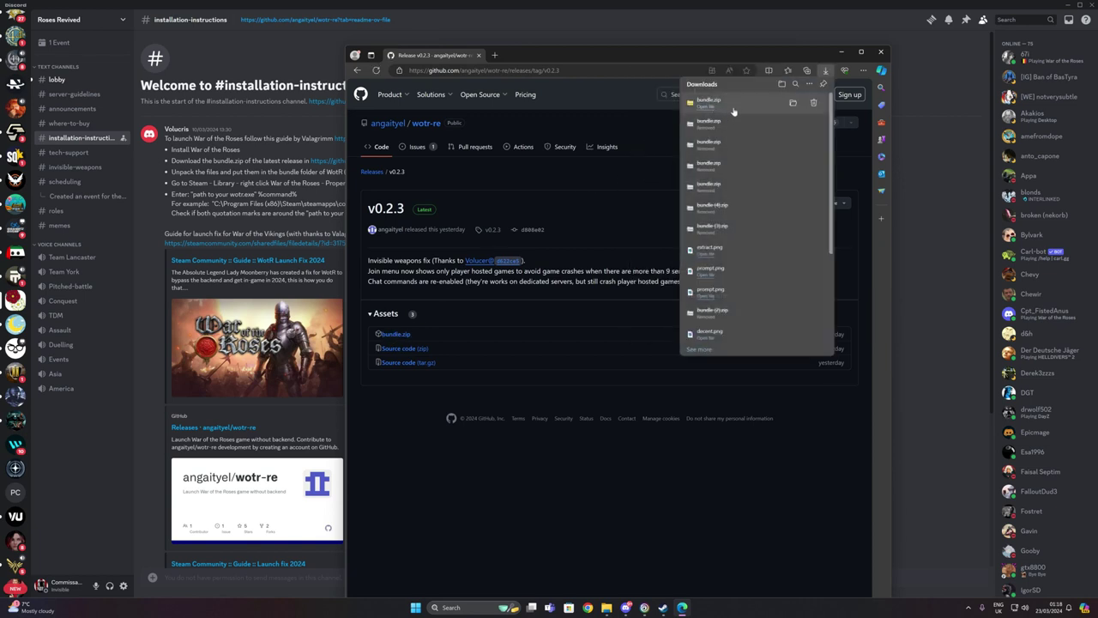
Show bundle.zip in Downloads and start Extract All, moving the dialog aside.
{"action": "left_click", "coordinate": [793, 104]}
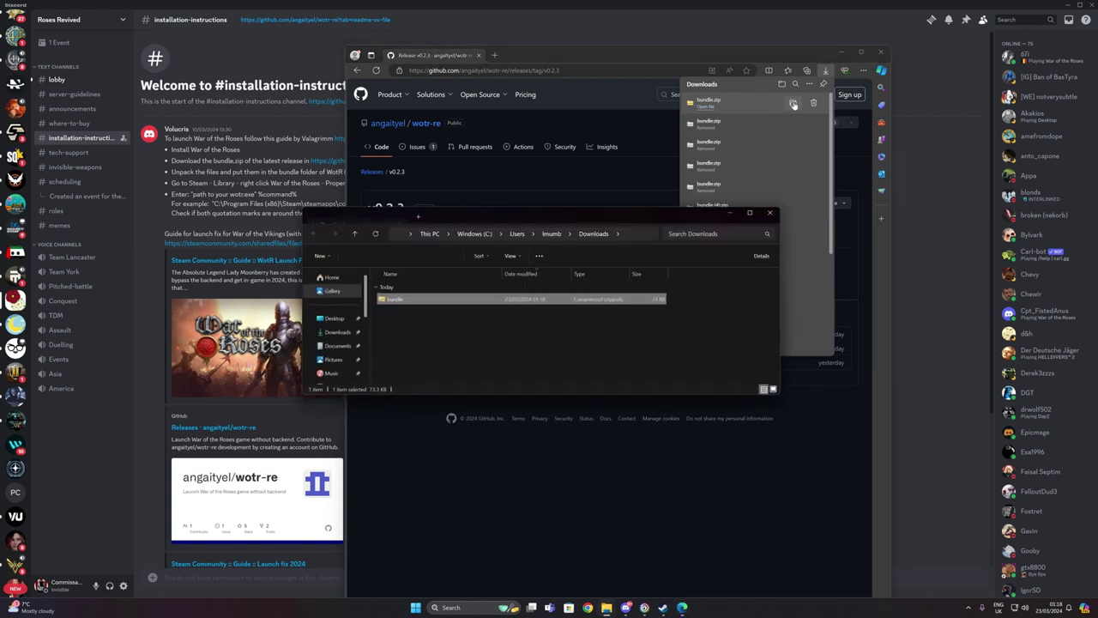
{"action": "right_click", "coordinate": [394, 302]}
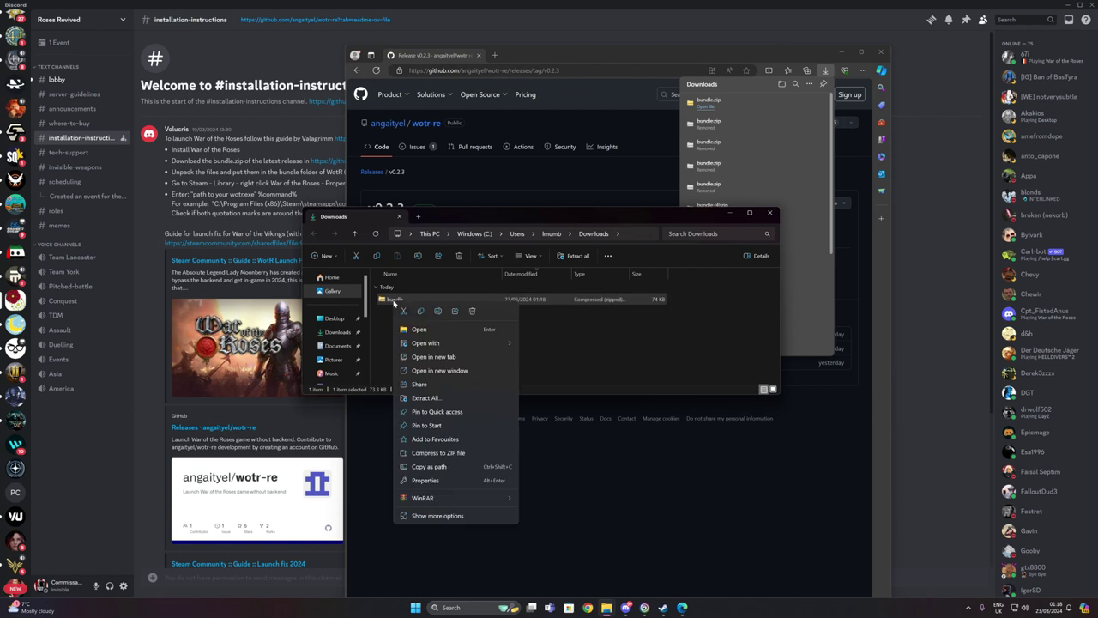
{"action": "left_click", "coordinate": [425, 397]}
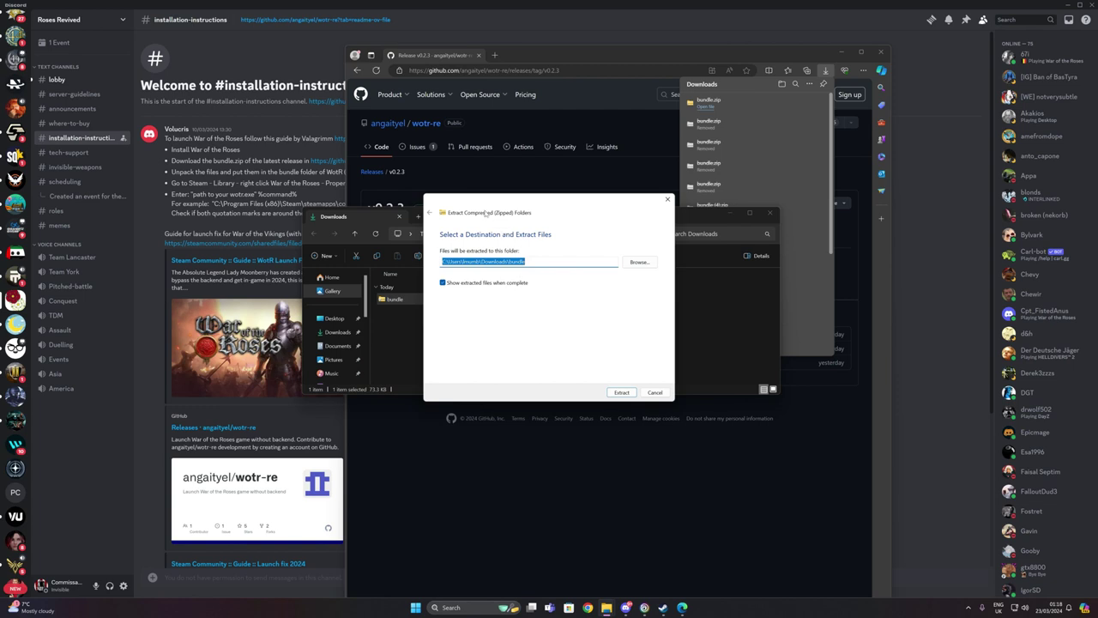
{"action": "left_click_drag", "start_coordinate": [477, 211], "coordinate": [553, 220]}
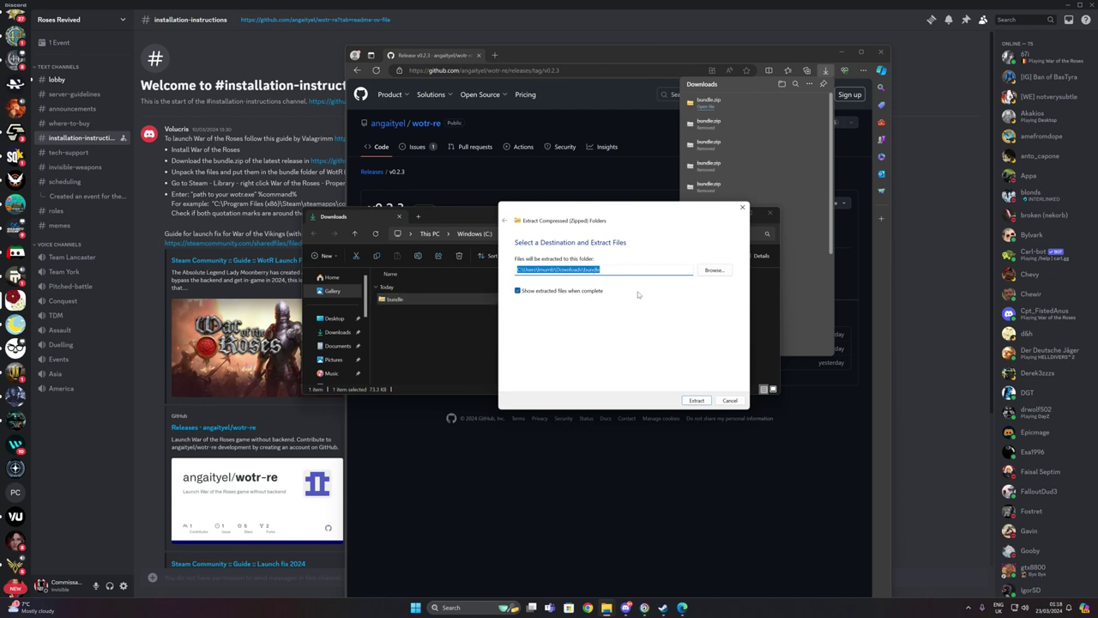
Pick C:\Program Files (x86)\Steam\steamapps\common\War of the Roses\bundle as extraction destination.
{"action": "left_click", "coordinate": [717, 272]}
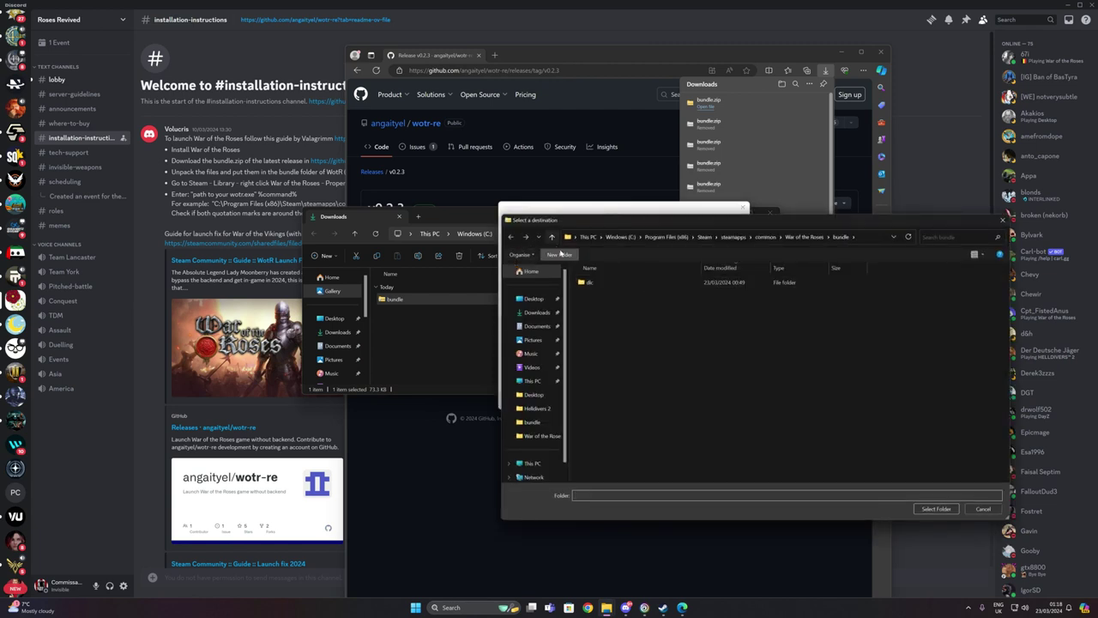
{"action": "left_click", "coordinate": [584, 238]}
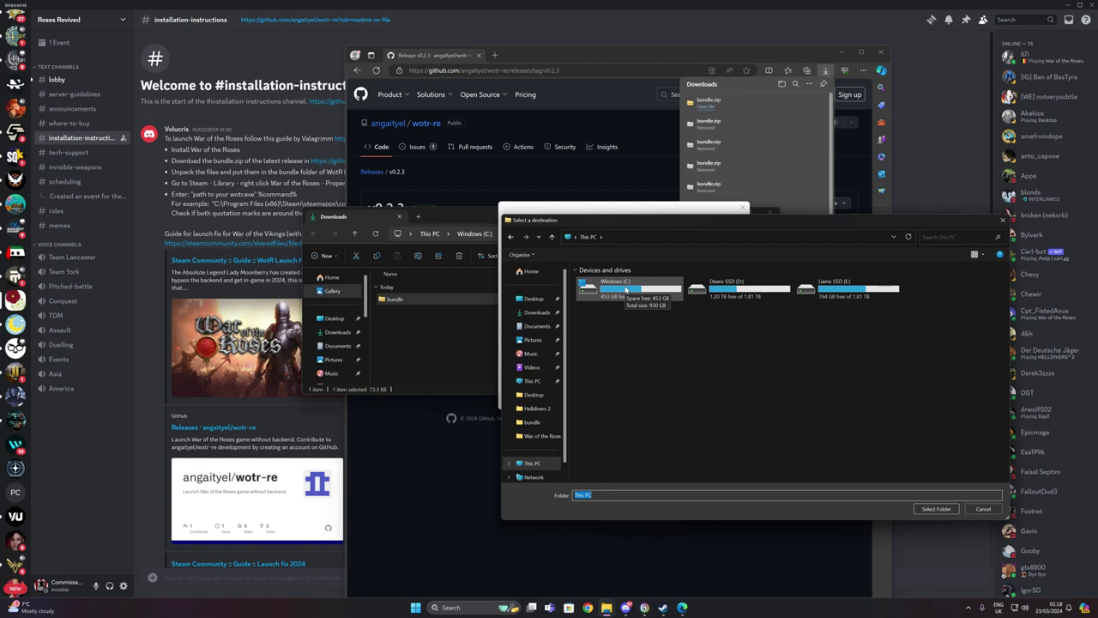
{"action": "double_click", "coordinate": [625, 290]}
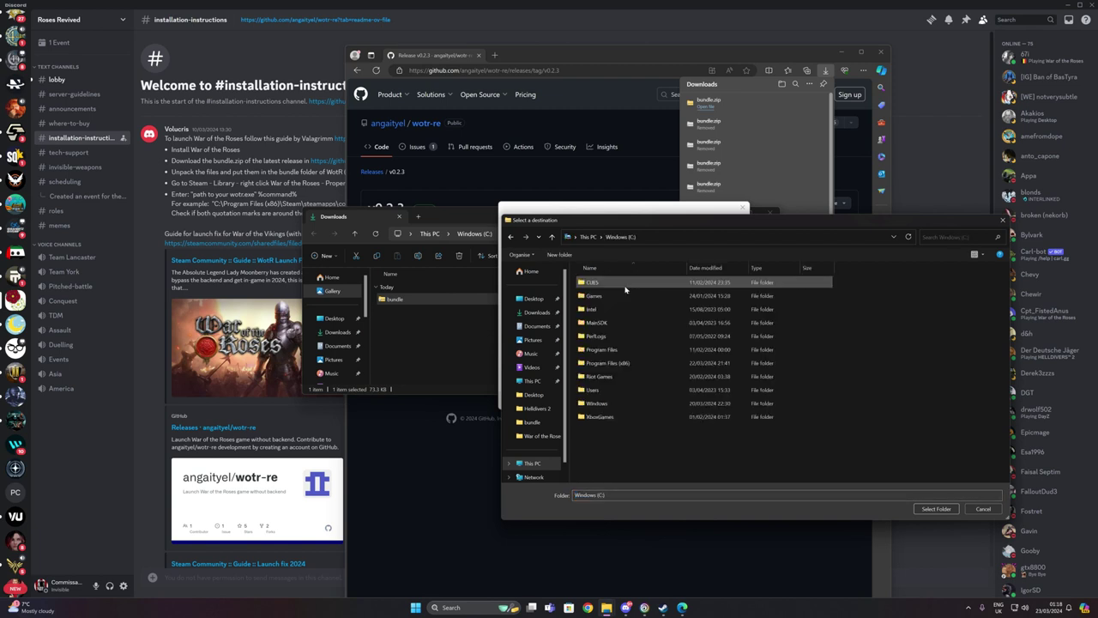
{"action": "double_click", "coordinate": [622, 363]}
{"action": "scroll", "coordinate": [619, 382], "scroll_direction": "down", "scroll_amount": 5}
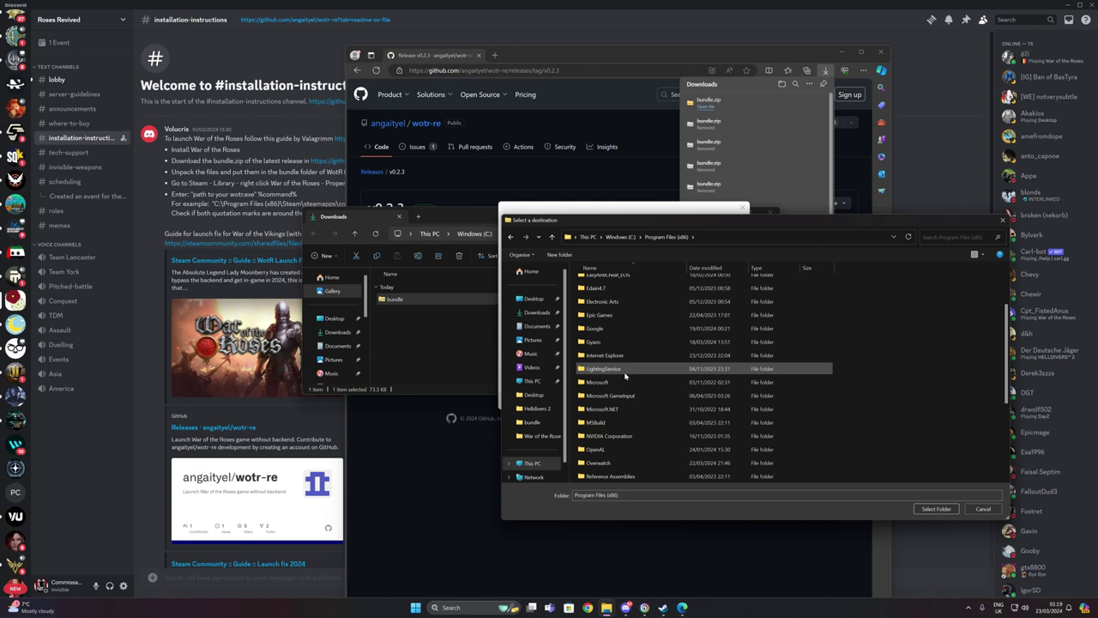
{"action": "double_click", "coordinate": [606, 423]}
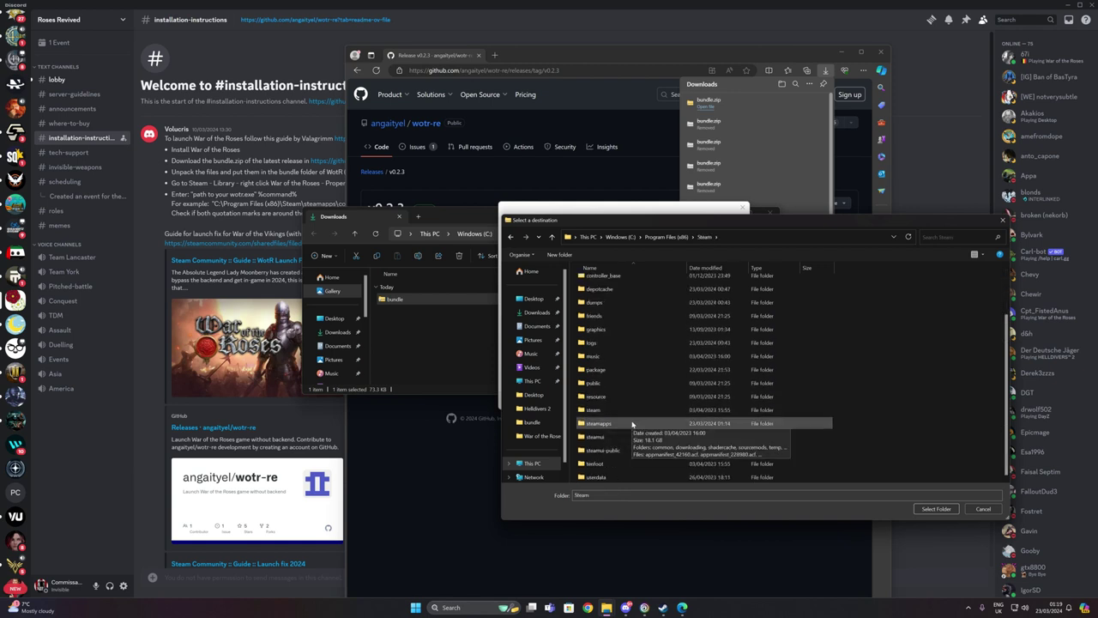
{"action": "double_click", "coordinate": [634, 423]}
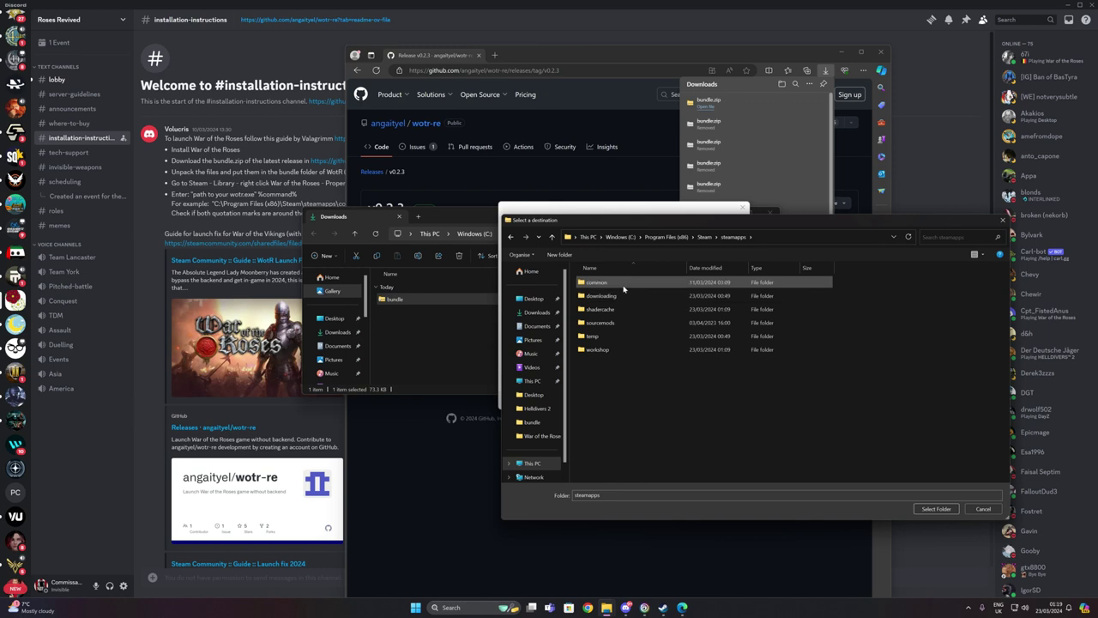
{"action": "double_click", "coordinate": [619, 285]}
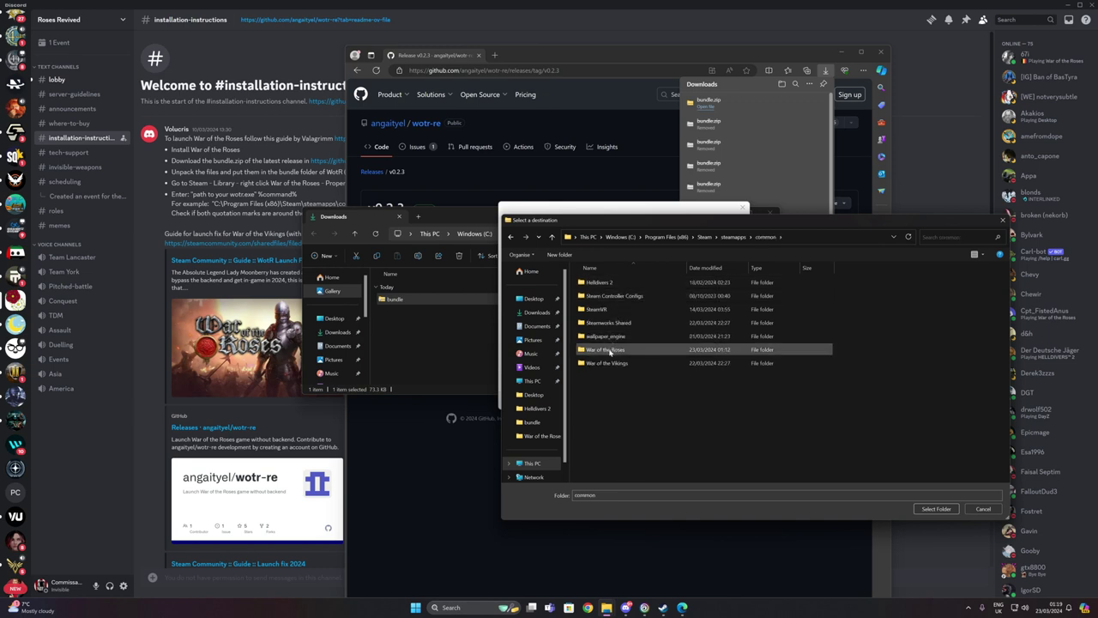
{"action": "double_click", "coordinate": [610, 350]}
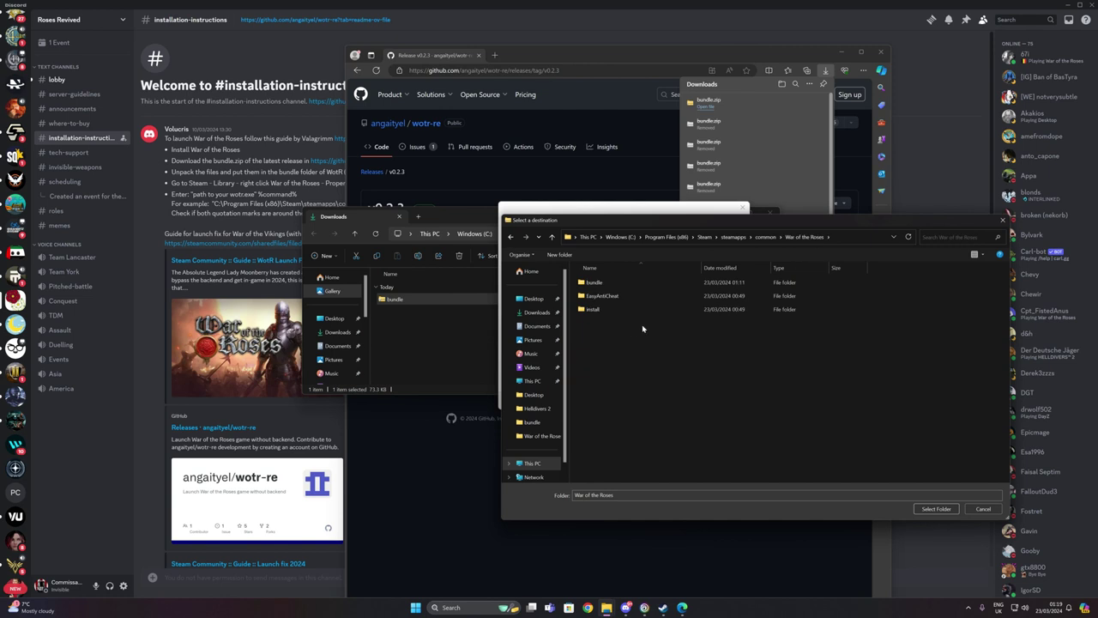
{"action": "left_click", "coordinate": [613, 284]}
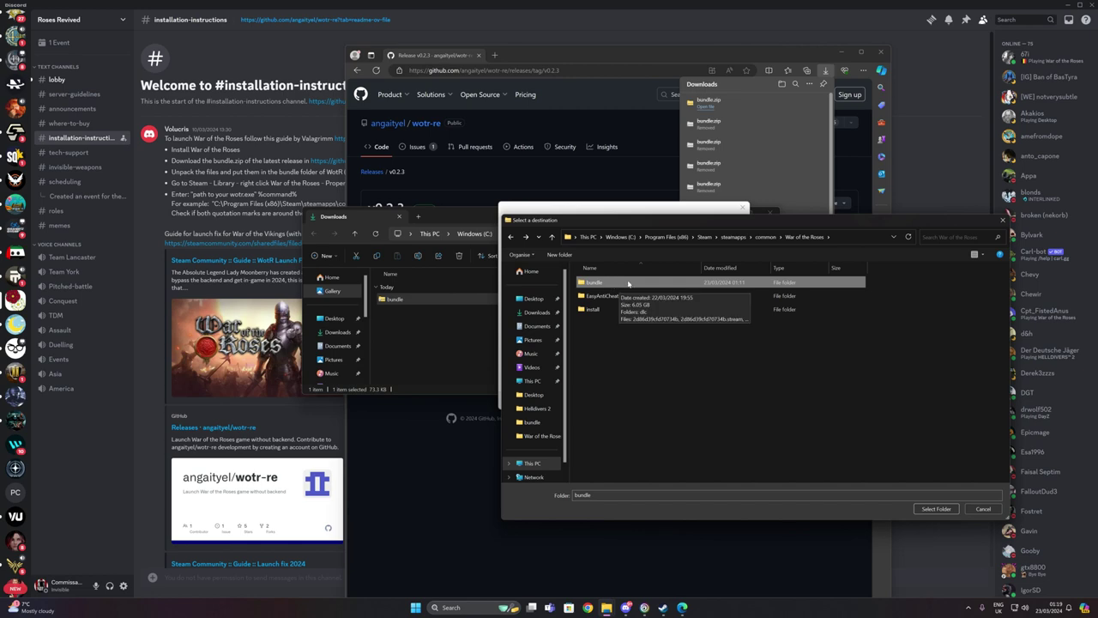
{"action": "left_click", "coordinate": [934, 509]}
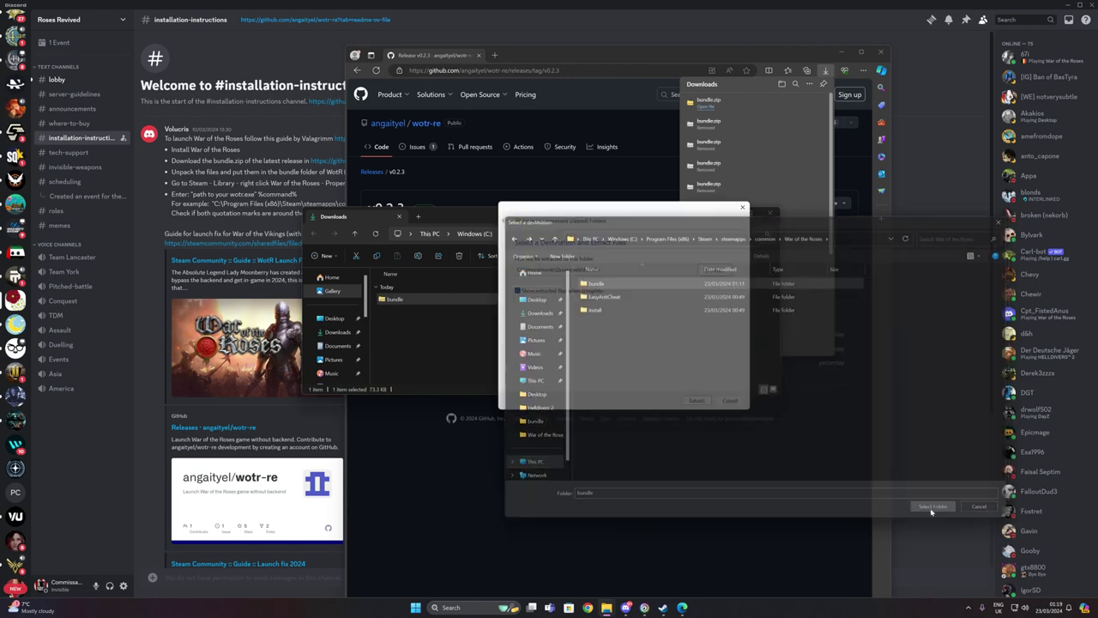
Extract the zip into the bundle folder, replacing existing same-named files.
{"action": "left_click", "coordinate": [567, 270]}
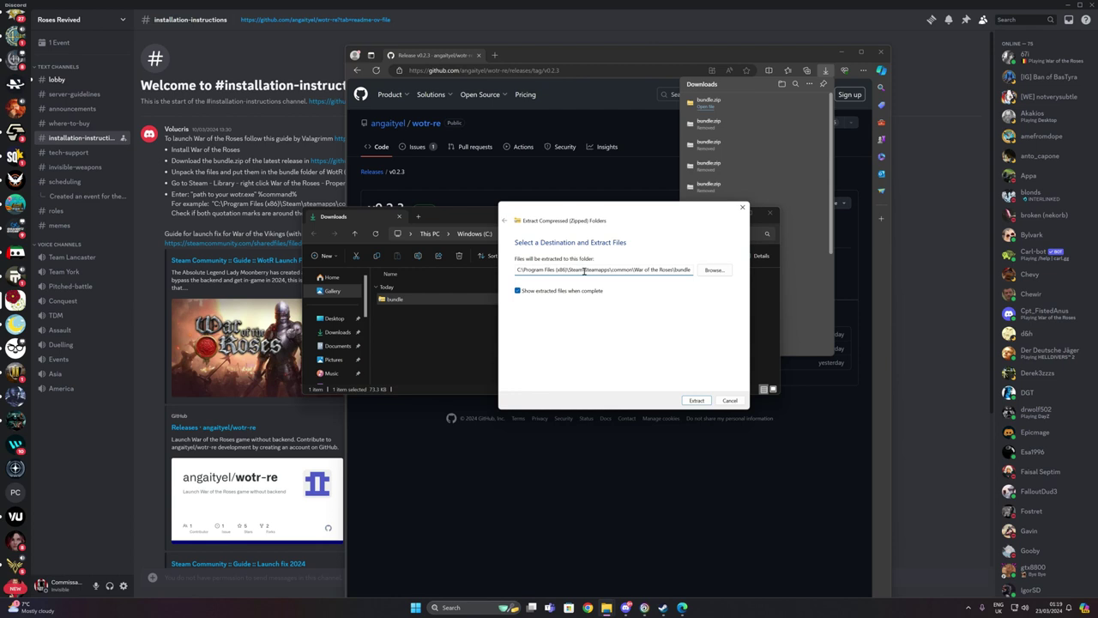
{"action": "left_click_drag", "start_coordinate": [622, 270], "coordinate": [728, 276]}
{"action": "left_click", "coordinate": [695, 400]}
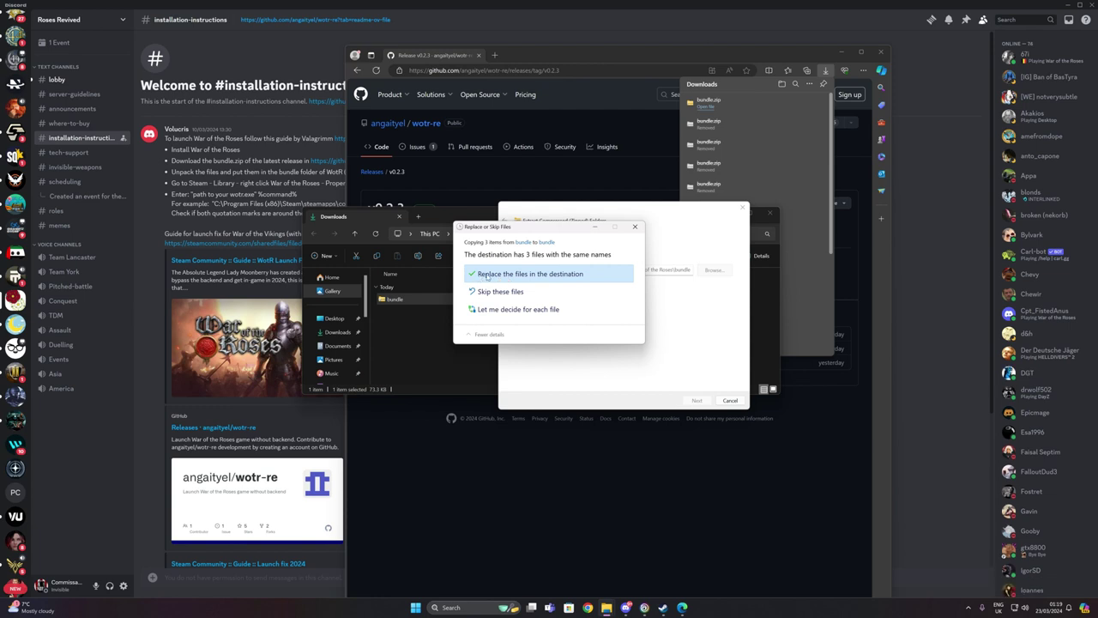
{"action": "left_click", "coordinate": [515, 275]}
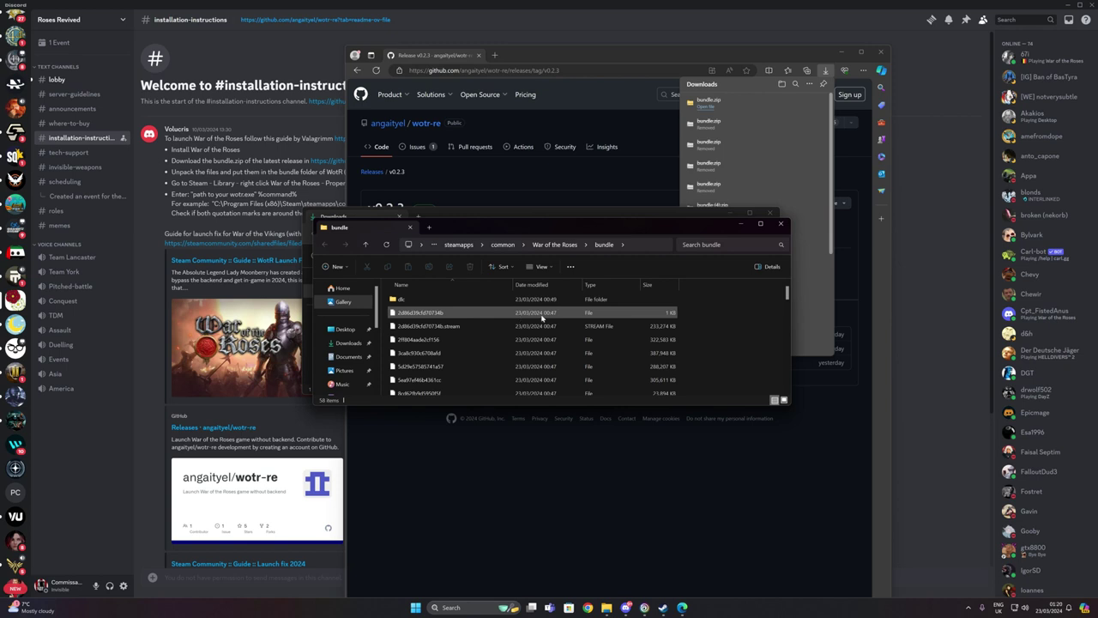
Scroll through the extracted bundle files, including PATCH_0, then close File Explorer.
{"action": "scroll", "coordinate": [478, 324], "scroll_direction": "down", "scroll_amount": 15}
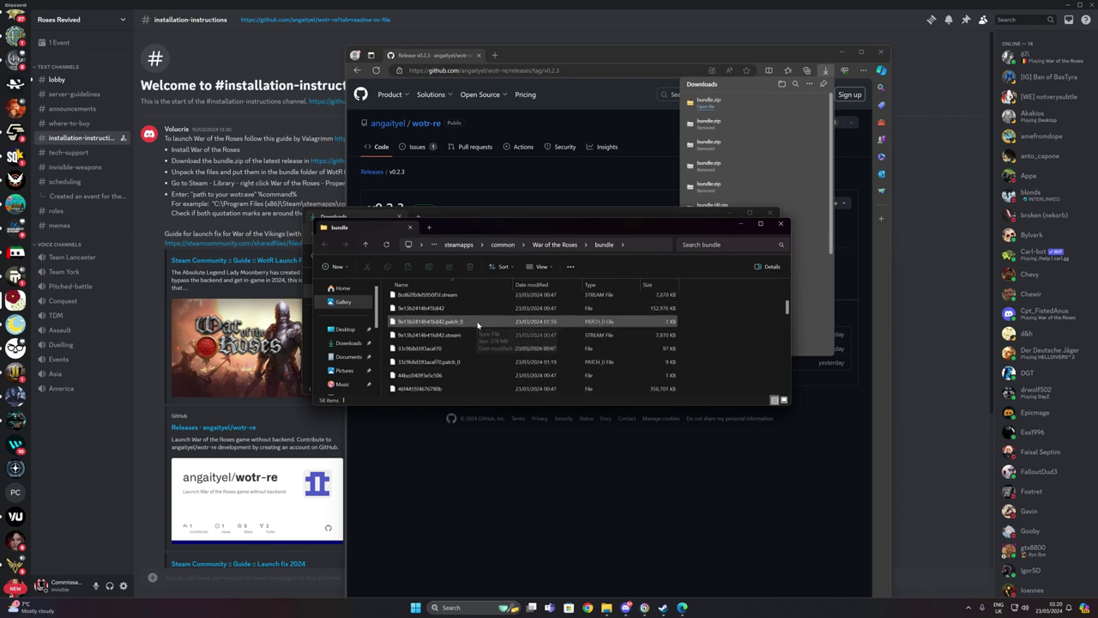
{"action": "scroll", "coordinate": [478, 325], "scroll_direction": "down", "scroll_amount": 5}
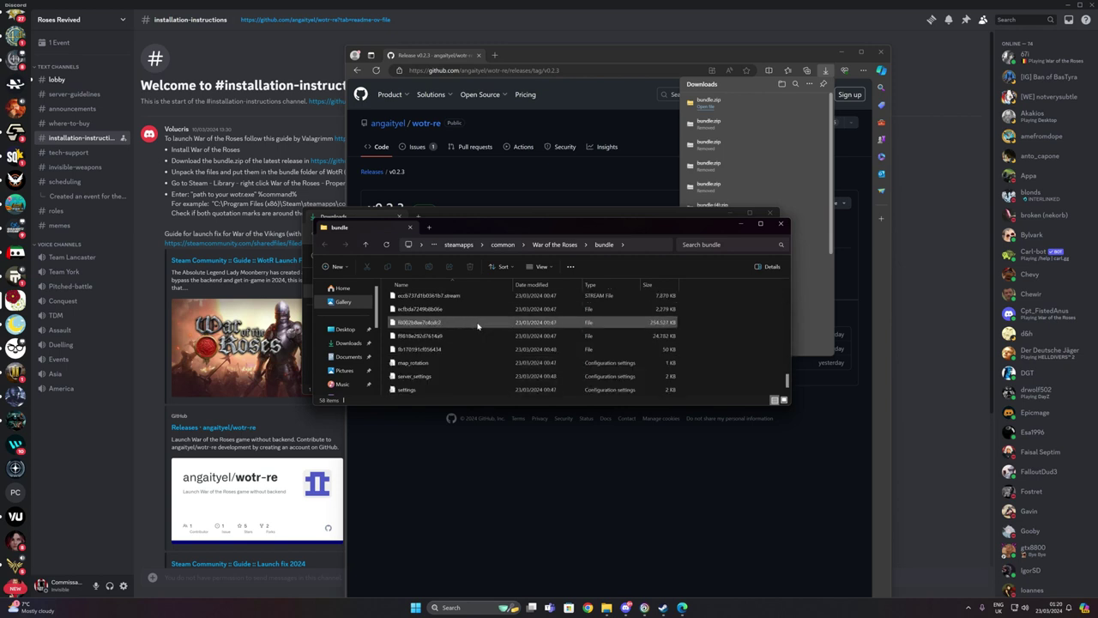
{"action": "left_click", "coordinate": [769, 217]}
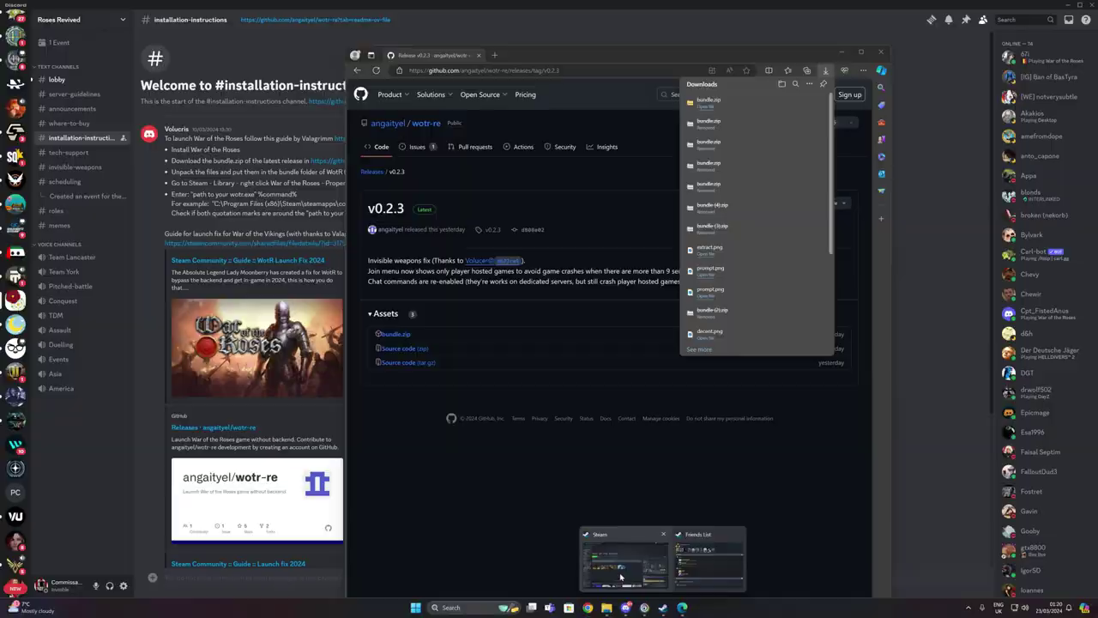
Launch War of the Roses from the Steam library, then exit its launcher splash.
{"action": "left_click", "coordinate": [625, 568]}
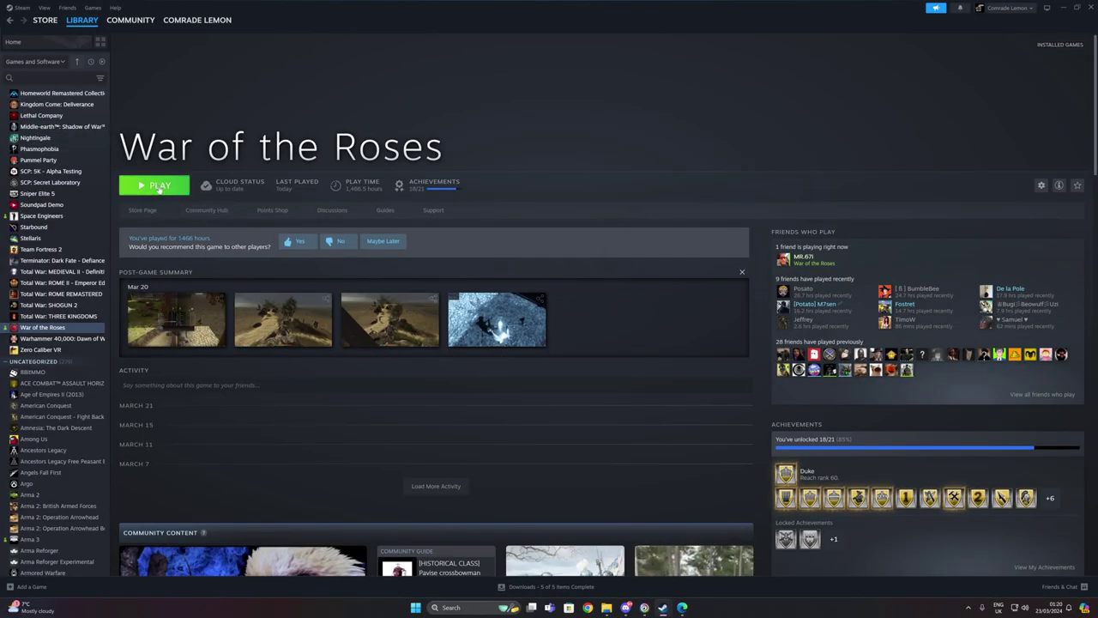
{"action": "left_click", "coordinate": [157, 190]}
{"action": "mouse_move", "coordinate": [532, 318]}
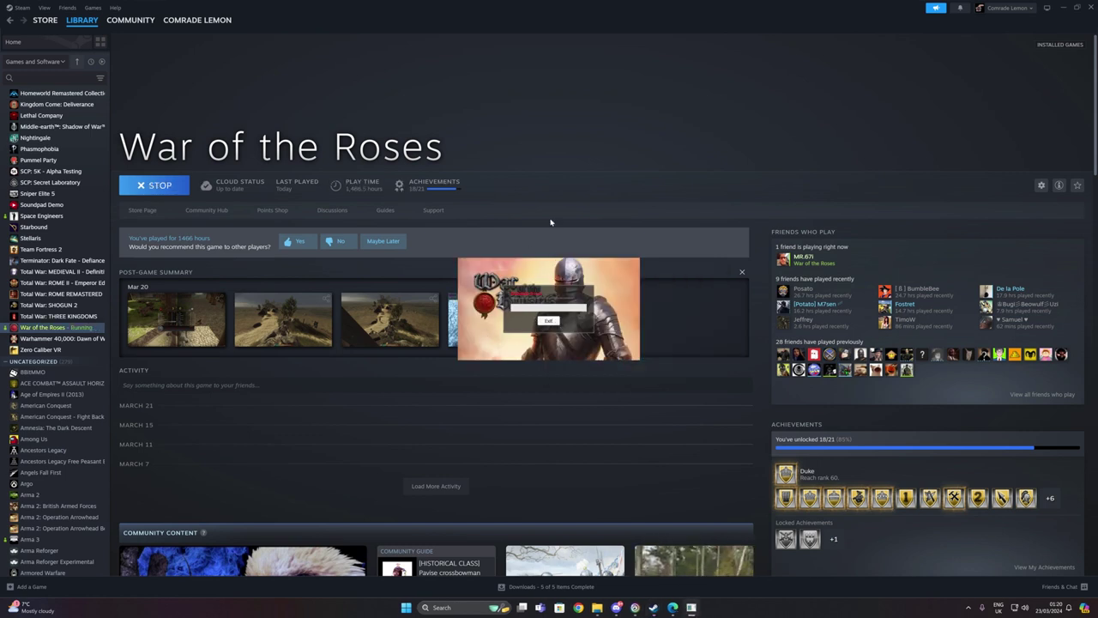
{"action": "left_click", "coordinate": [549, 320]}
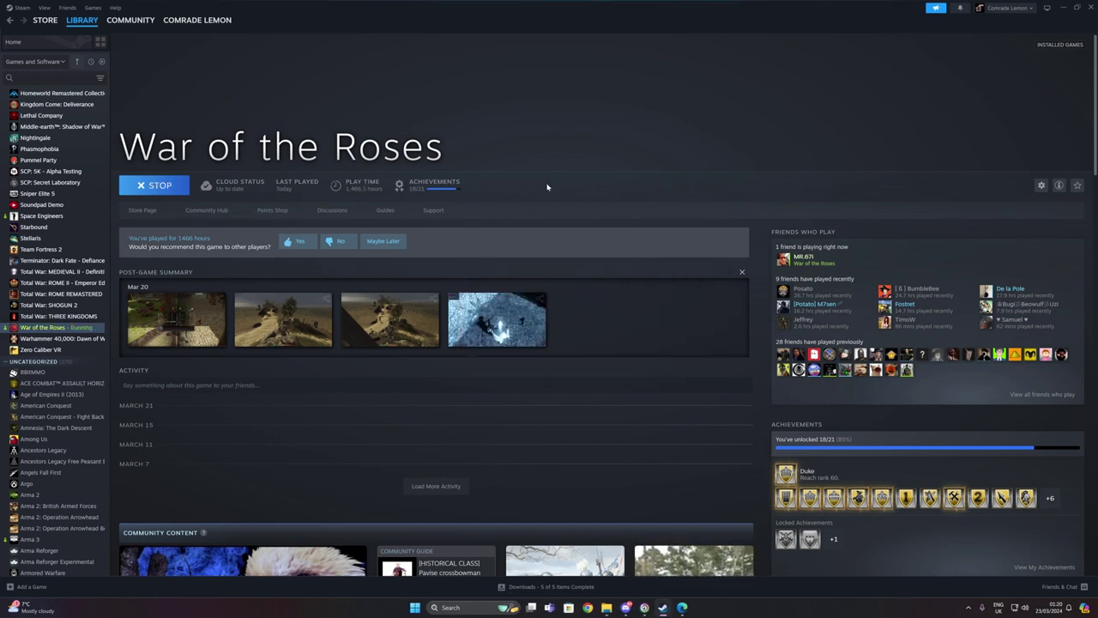
Copy the example quoted wotr.exe path with %command% from Discord and return to Steam.
{"action": "left_click", "coordinate": [625, 608]}
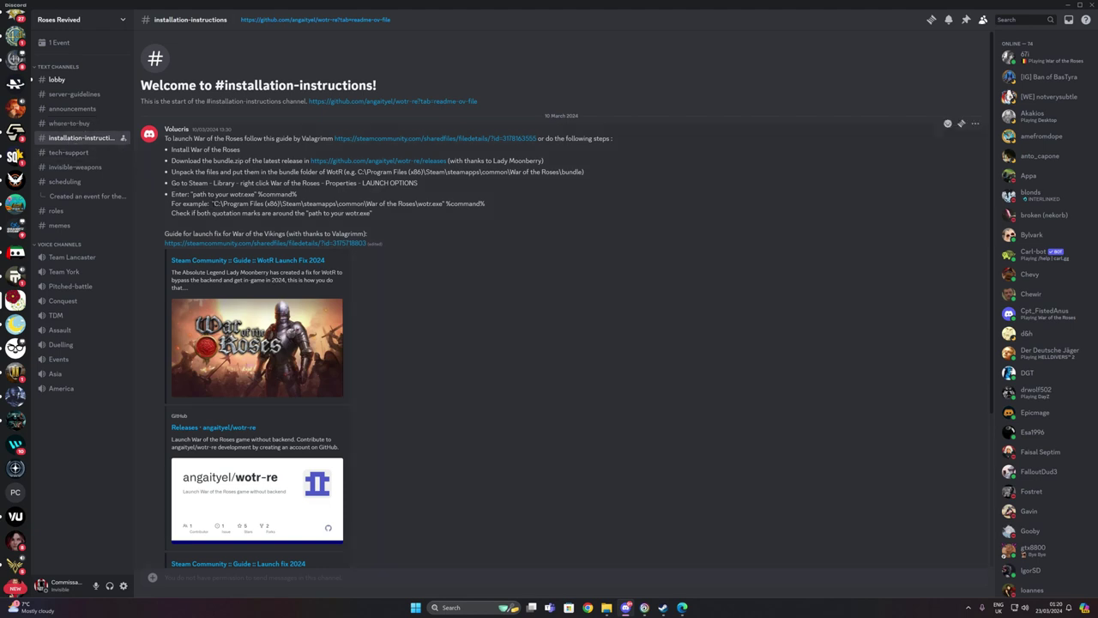
{"action": "left_click_drag", "start_coordinate": [211, 203], "coordinate": [496, 206]}
{"action": "key", "text": "ctrl+c"}
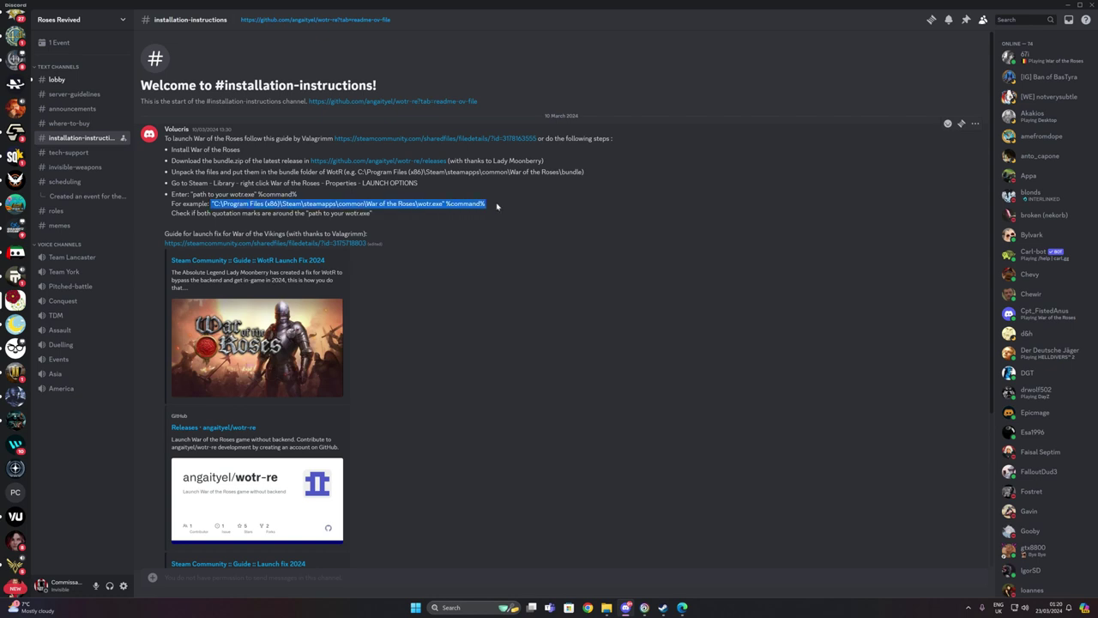
{"action": "left_click", "coordinate": [664, 606]}
{"action": "left_click", "coordinate": [639, 573]}
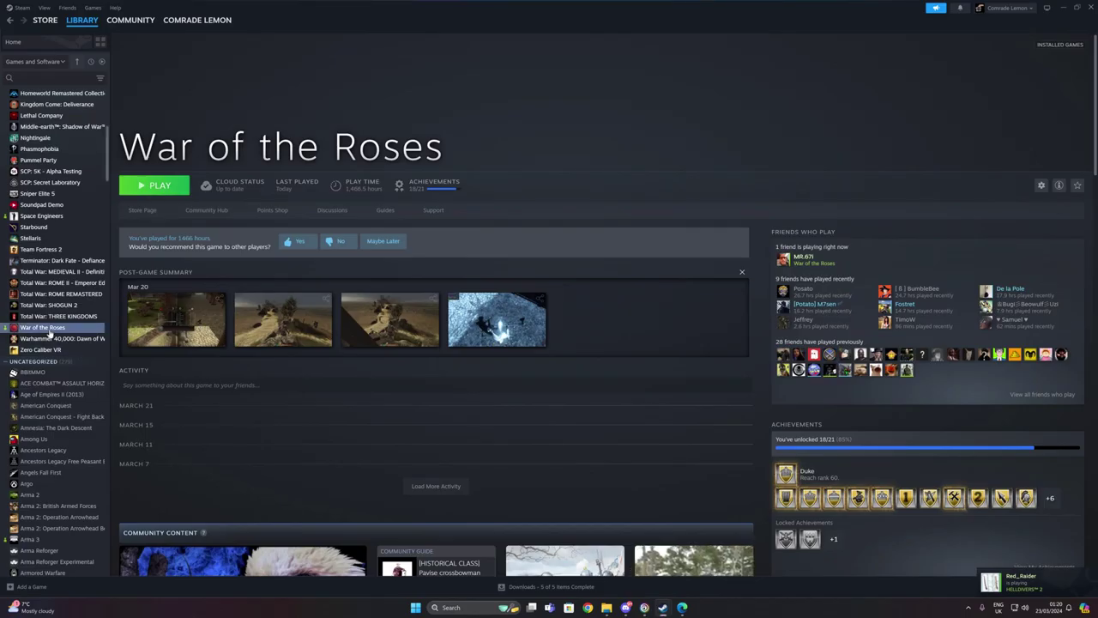
Paste the quoted wotr.exe path with %command% into War of the Roses' launch options.
{"action": "right_click", "coordinate": [47, 328]}
{"action": "left_click", "coordinate": [65, 411]}
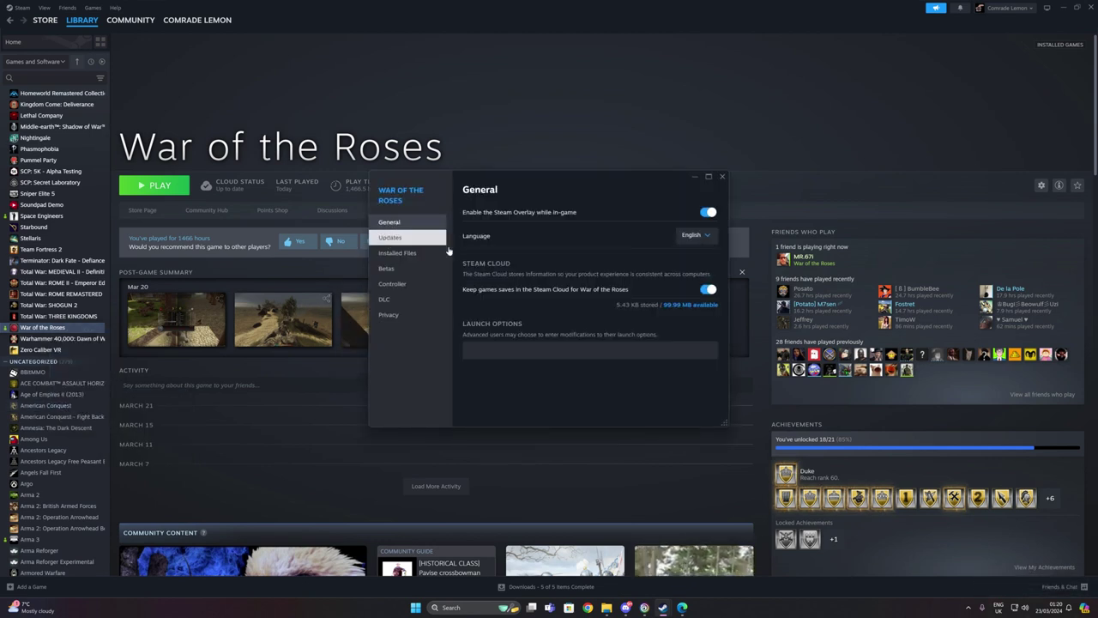
{"action": "left_click", "coordinate": [500, 352]}
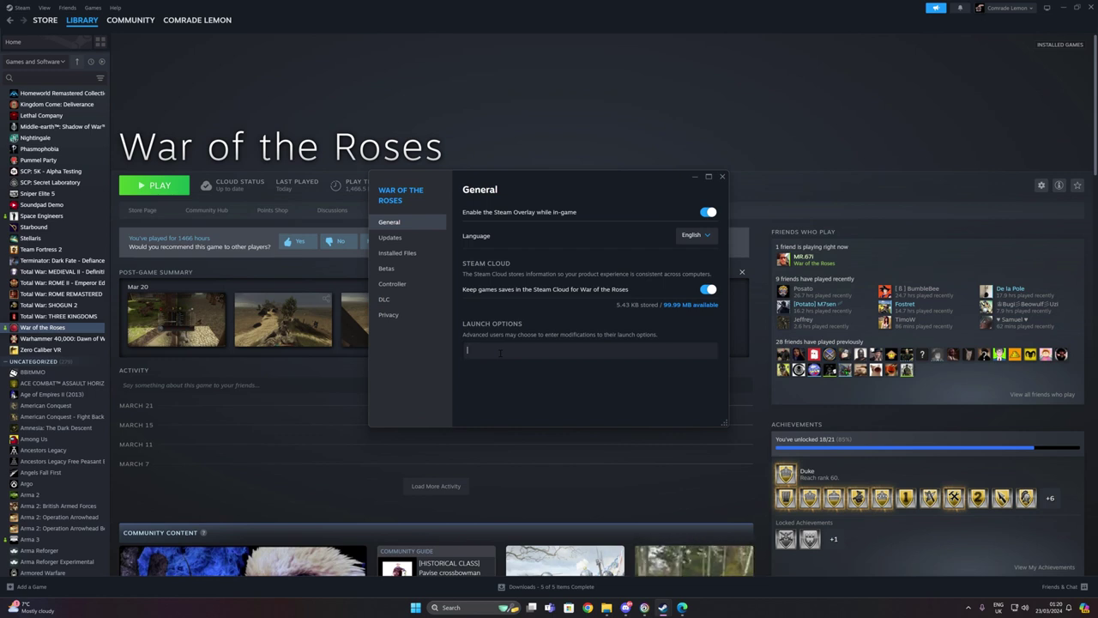
{"action": "key", "text": "ctrl+v"}
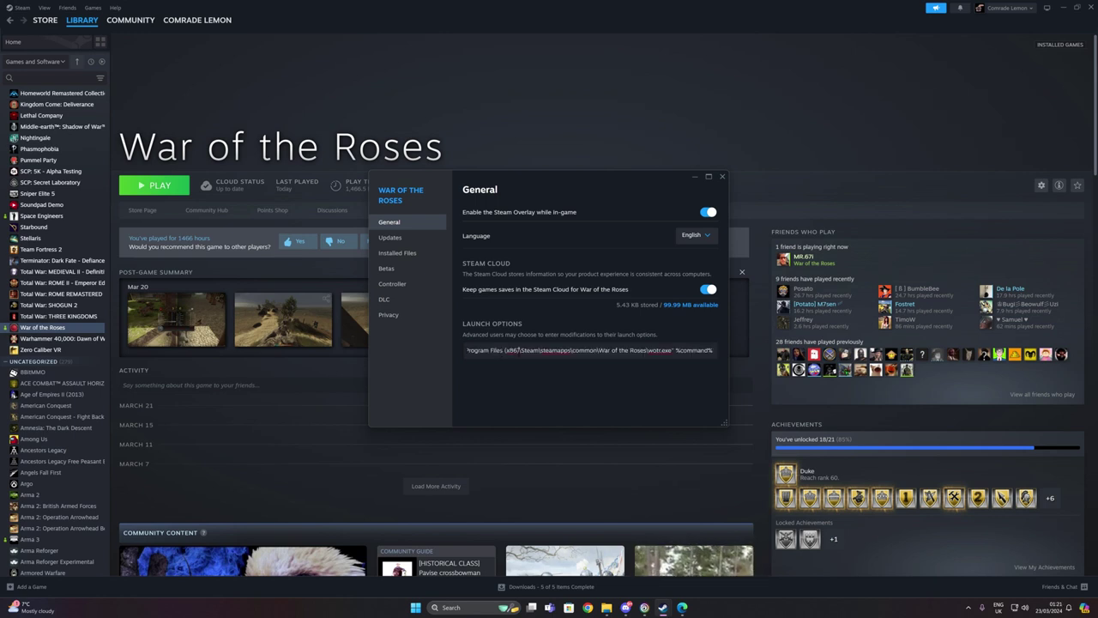
{"action": "left_click", "coordinate": [723, 176]}
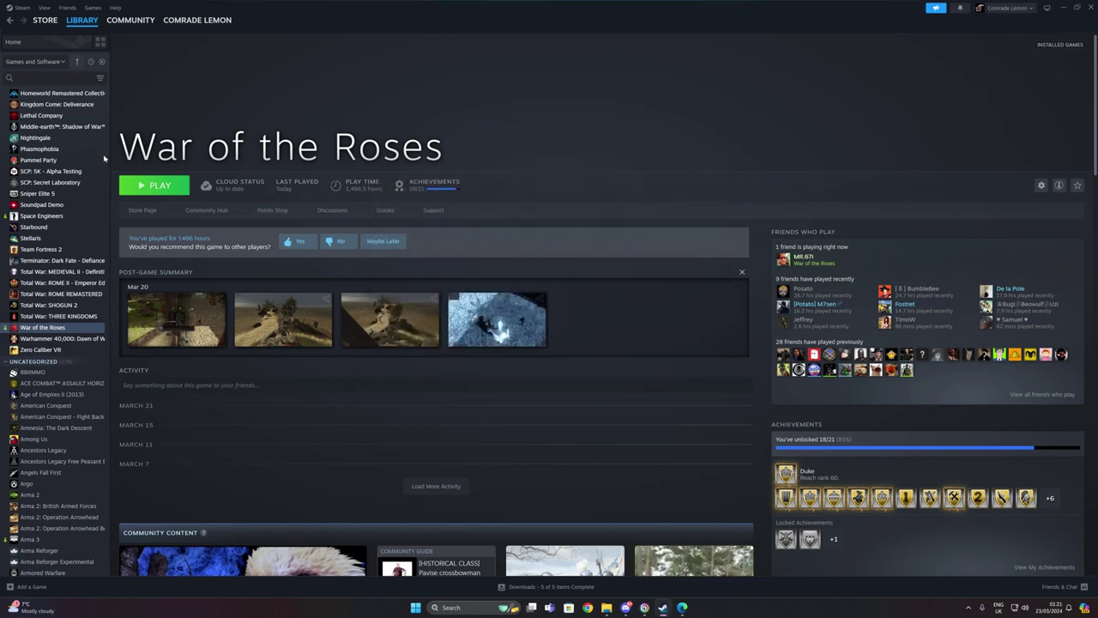
Play the game, check Multiplayer > Server Browser lists online servers, then close it.
{"action": "left_click", "coordinate": [157, 191]}
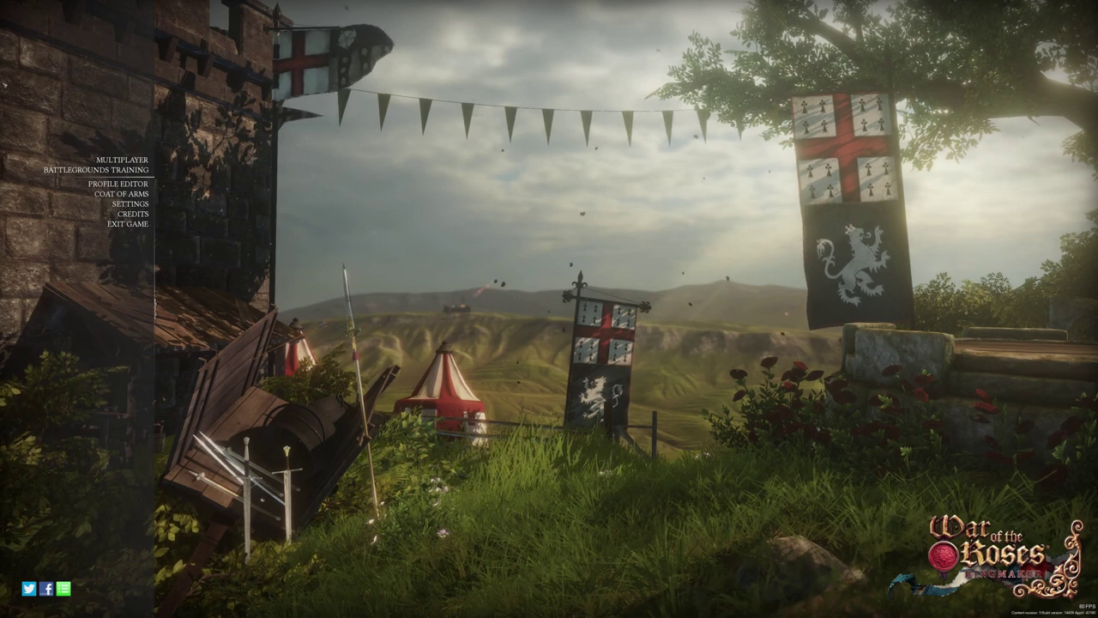
{"action": "left_click", "coordinate": [129, 160]}
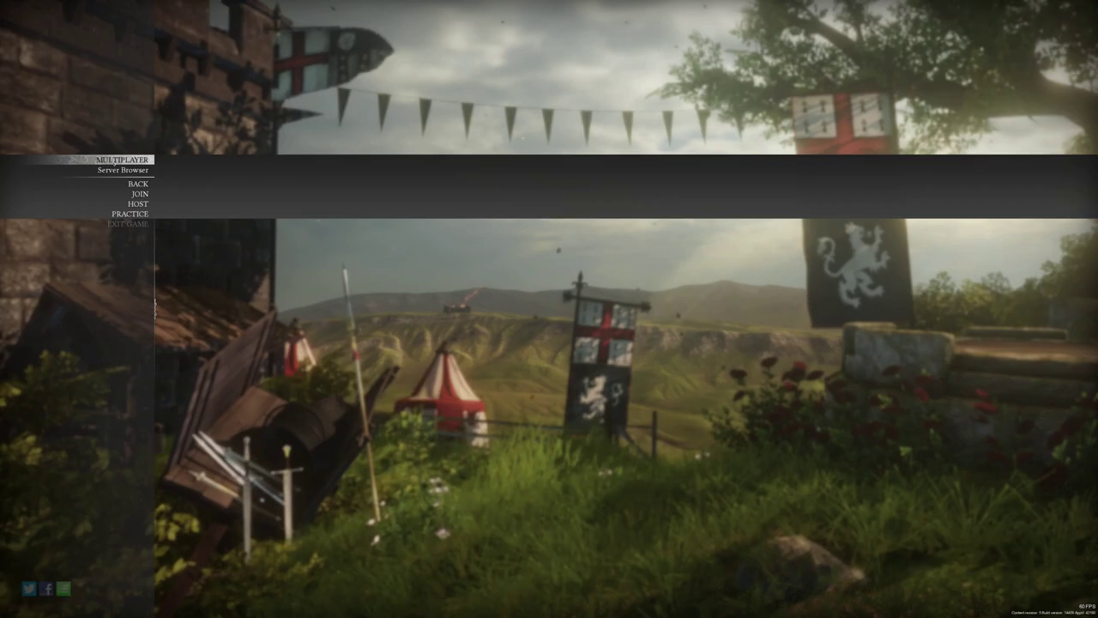
{"action": "left_click", "coordinate": [119, 170]}
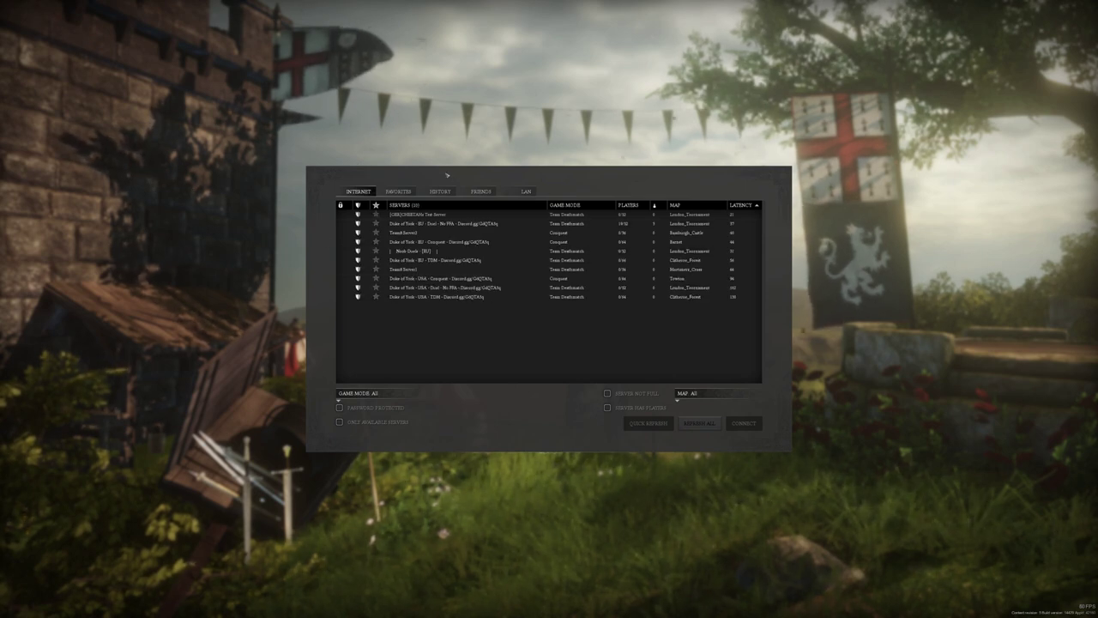
{"action": "key", "text": "Escape"}
{"action": "key", "text": "Escape"}
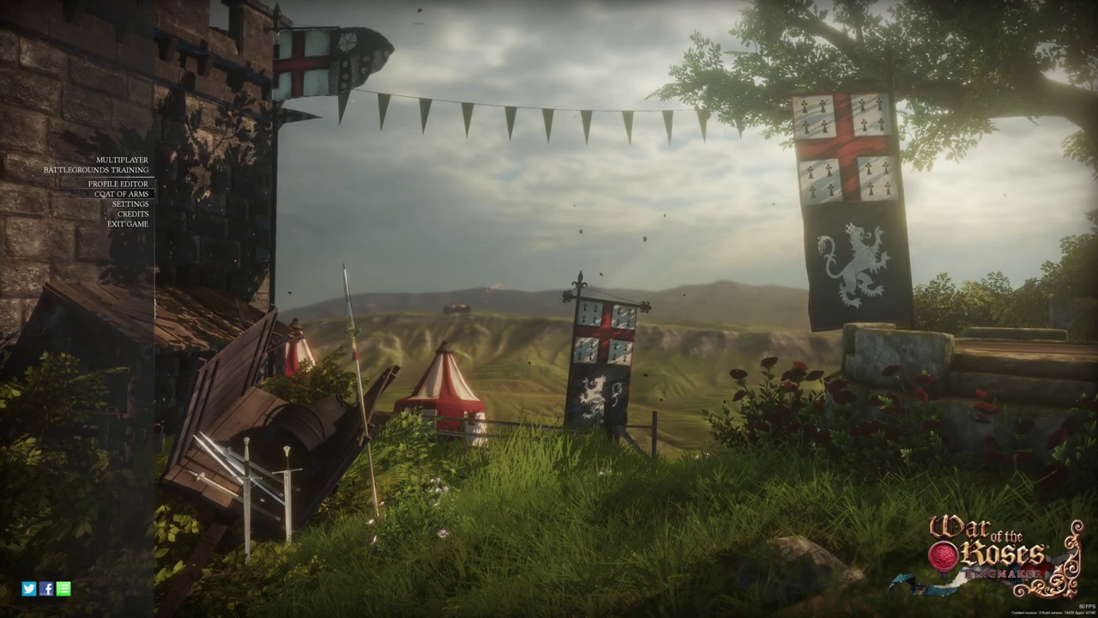
{"action": "left_click", "coordinate": [121, 193]}
{"action": "key", "text": "Escape"}
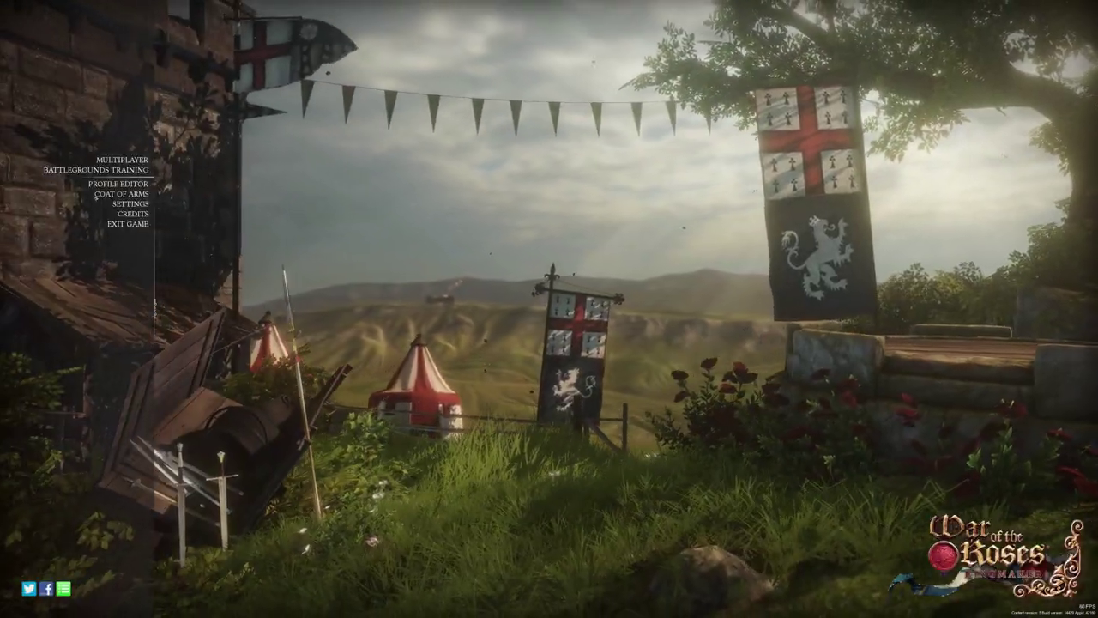
{"action": "left_click", "coordinate": [118, 184]}
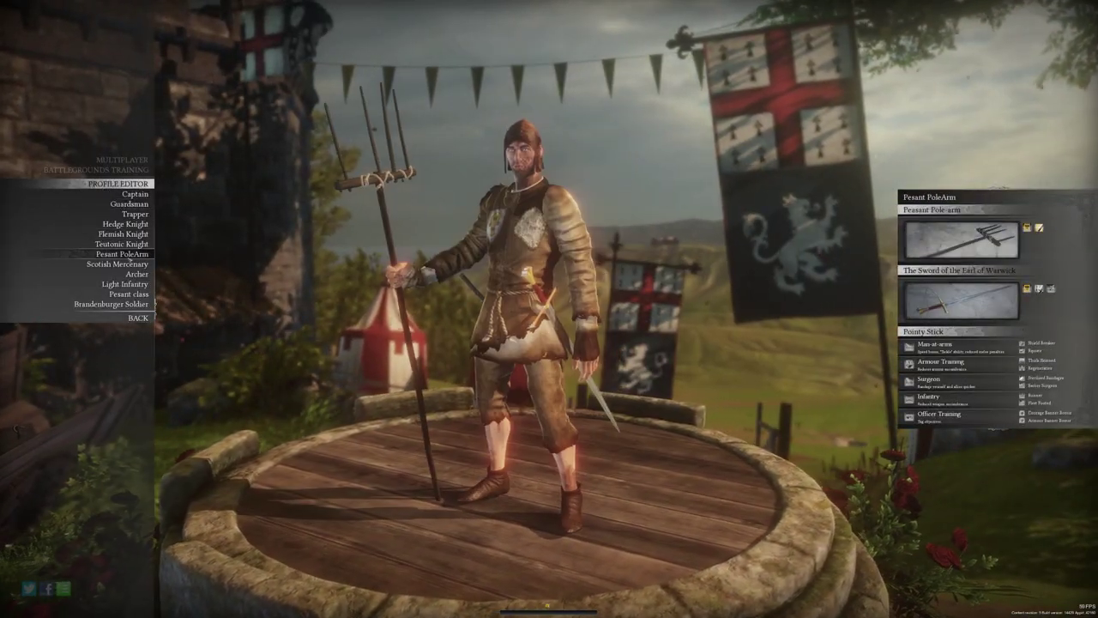
{"action": "left_click", "coordinate": [126, 224]}
{"action": "left_click", "coordinate": [118, 264]}
{"action": "left_click", "coordinate": [138, 274]}
{"action": "left_click", "coordinate": [112, 303]}
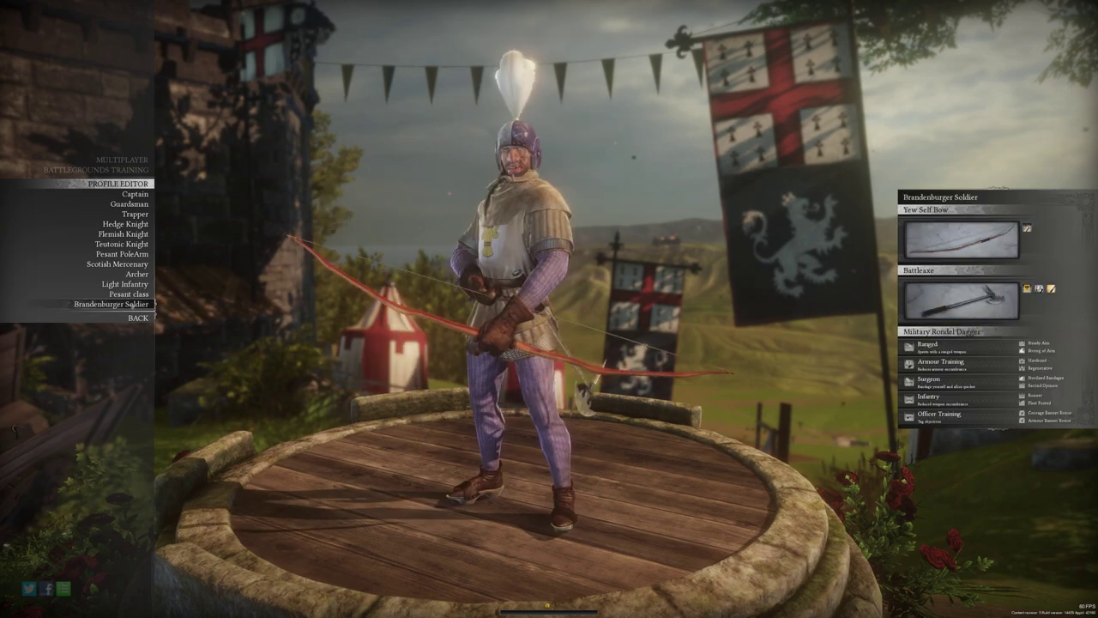
{"action": "left_click", "coordinate": [120, 284]}
{"action": "left_click", "coordinate": [103, 294]}
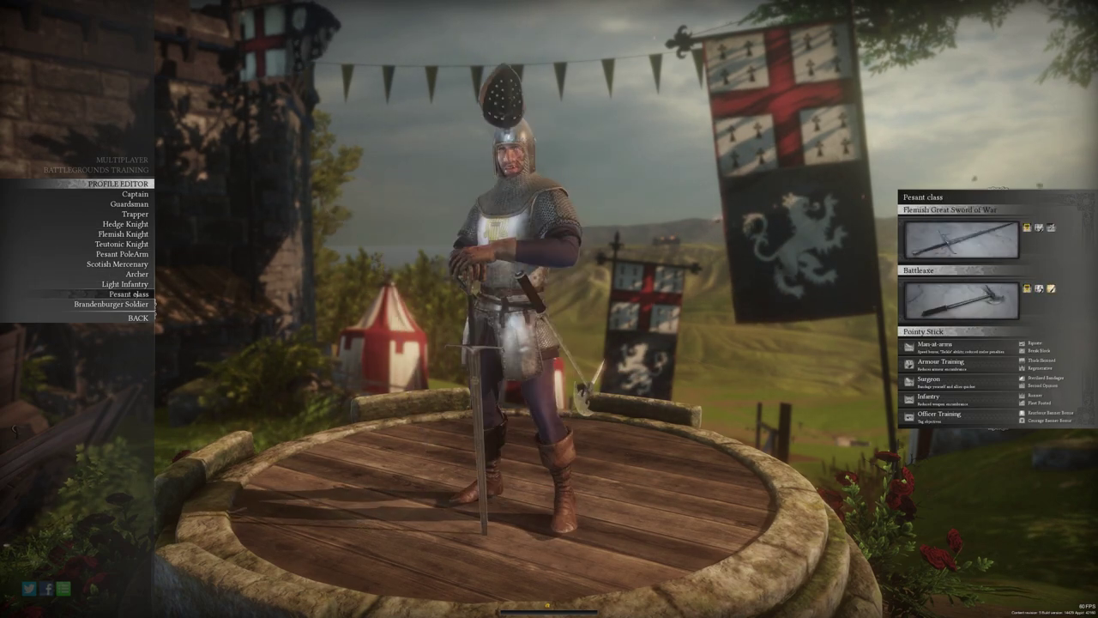
{"action": "left_click", "coordinate": [125, 254]}
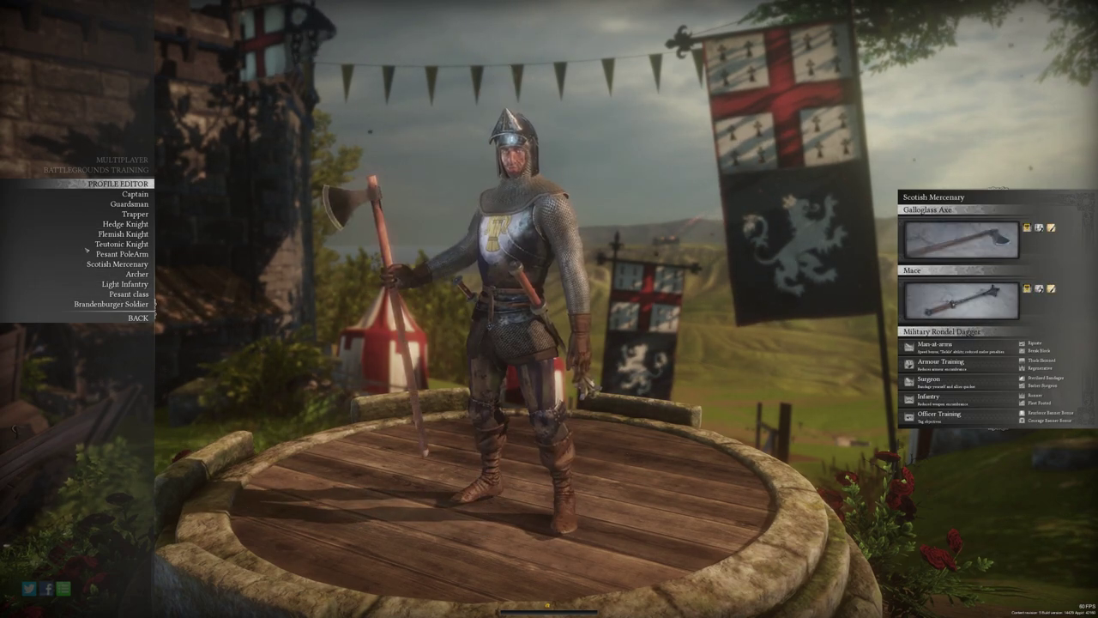
{"action": "left_click", "coordinate": [142, 214]}
{"action": "key", "text": "Escape"}
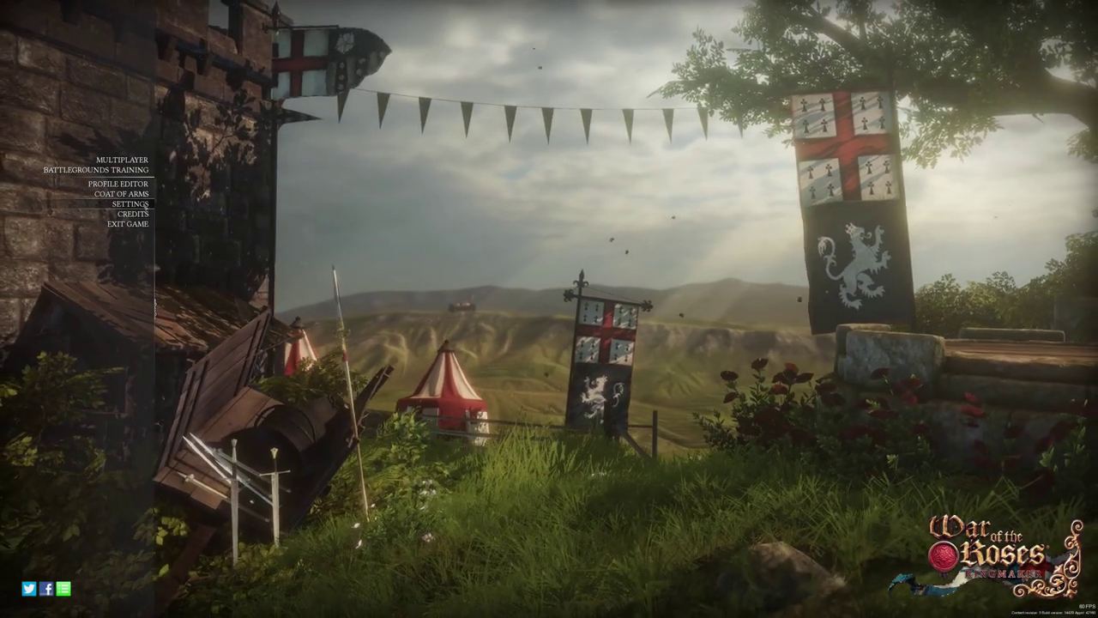